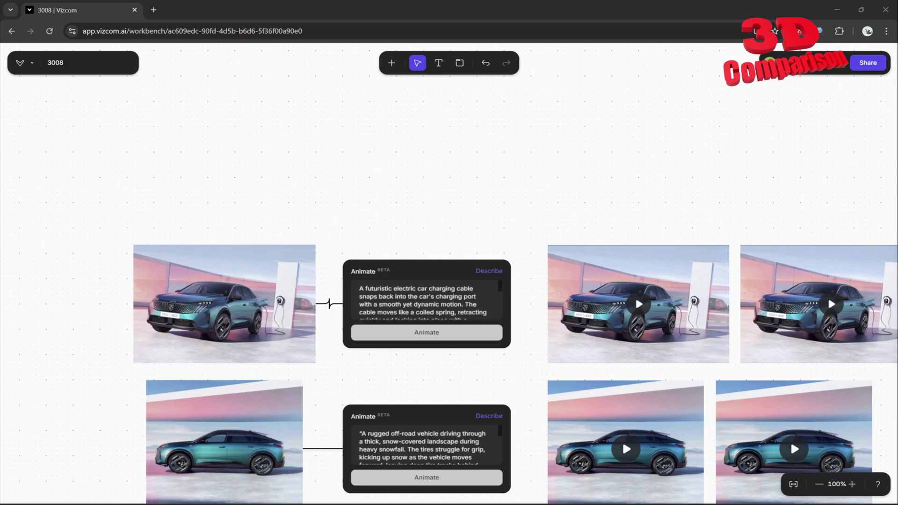
# Add an empty Animate node to the workbench above the existing charging-car Animate node.
pyautogui.click(391, 63)
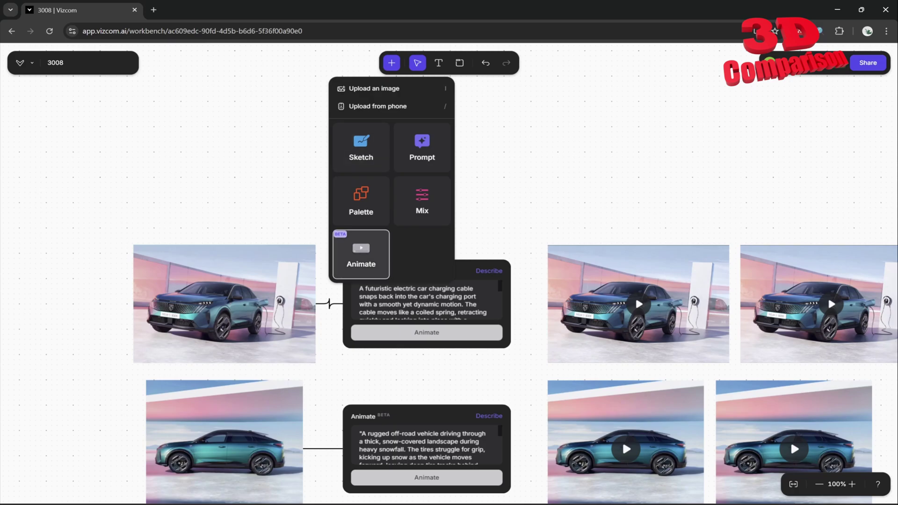
pyautogui.click(360, 255)
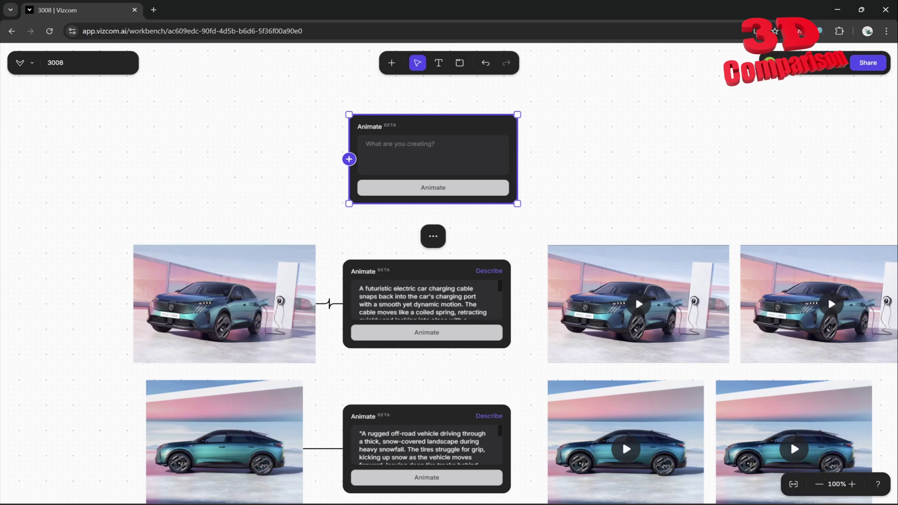
pyautogui.press('Escape')
# Examine the charging-station source image, its connected Animate prompt and the row of videos generated from it.
pyautogui.scroll(-2, 449, 273)
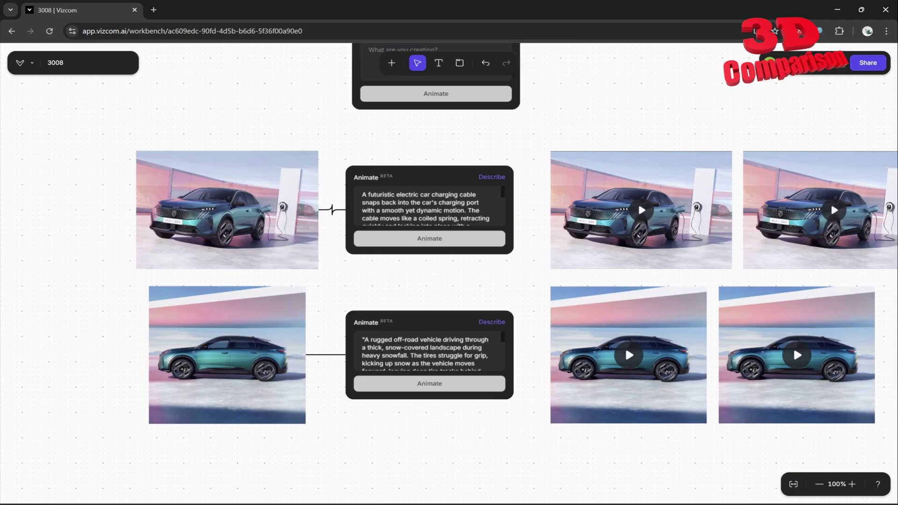
pyautogui.click(267, 200)
pyautogui.scroll(5, 268, 200)
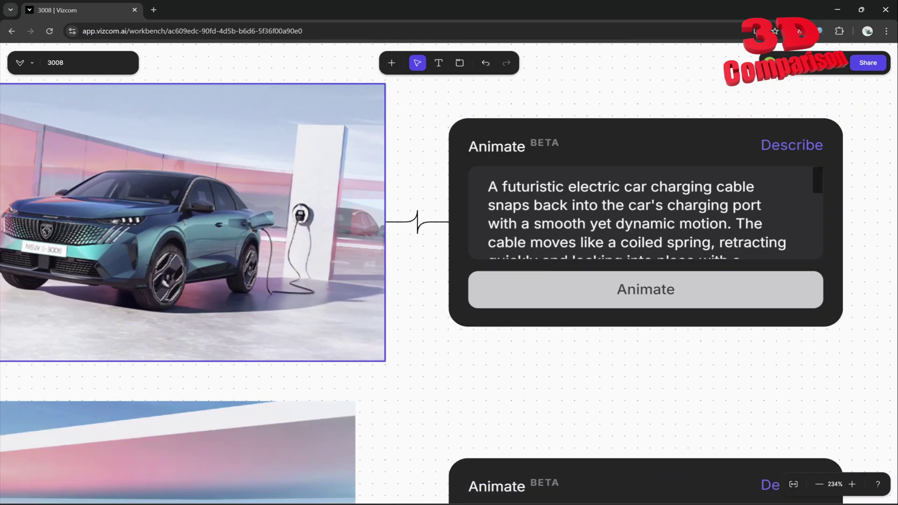
pyautogui.hscroll(-2, 449, 274)
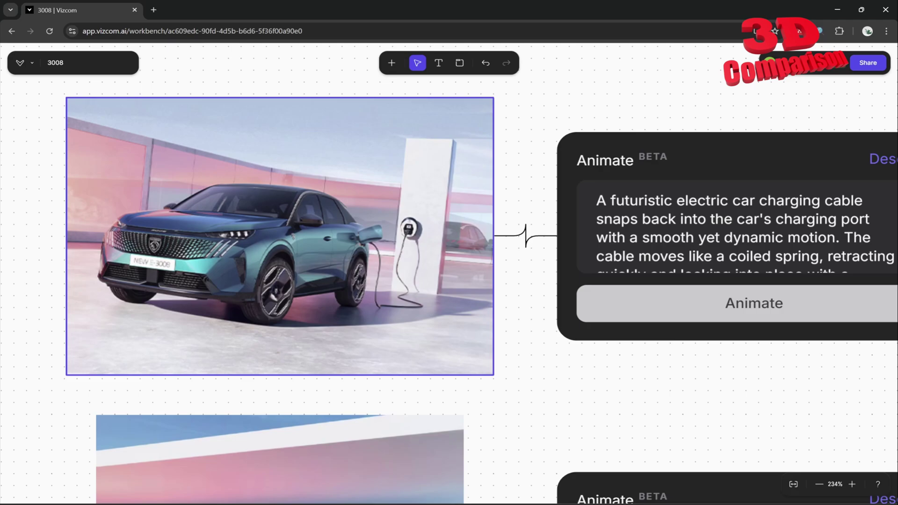
pyautogui.scroll(-5, 770, 236)
pyautogui.hscroll(5, 770, 236)
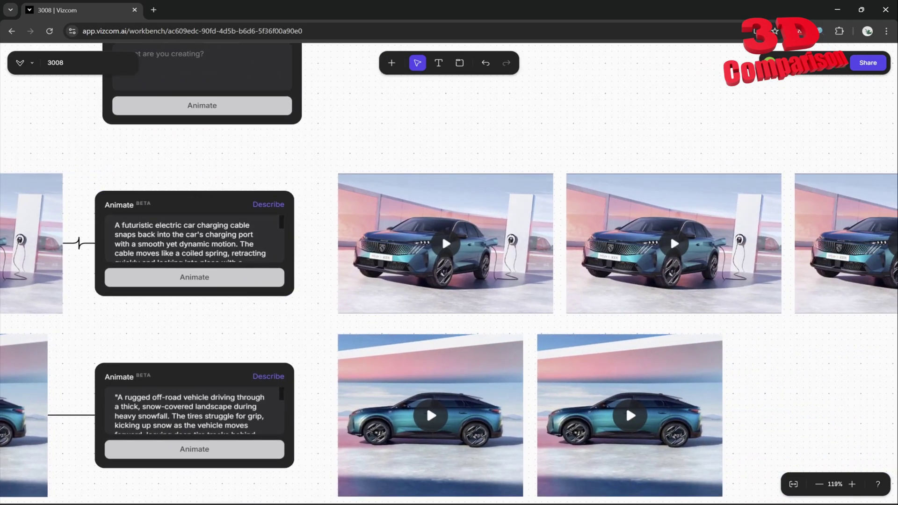
pyautogui.hscroll(2, 670, 235)
pyautogui.hscroll(-1, 507, 231)
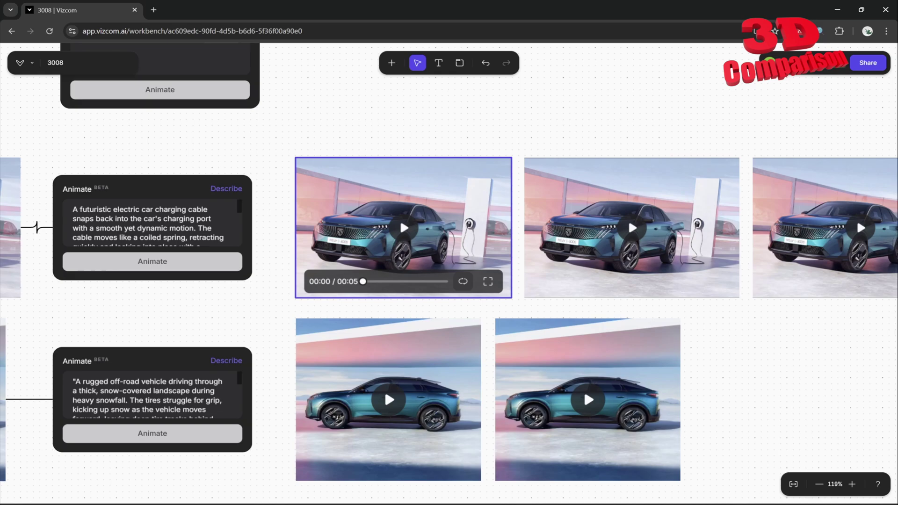
# Play the first charging-station video, open its enlarged view with the prompt details, and return to the workbench.
pyautogui.click(404, 227)
pyautogui.scroll(2, 488, 191)
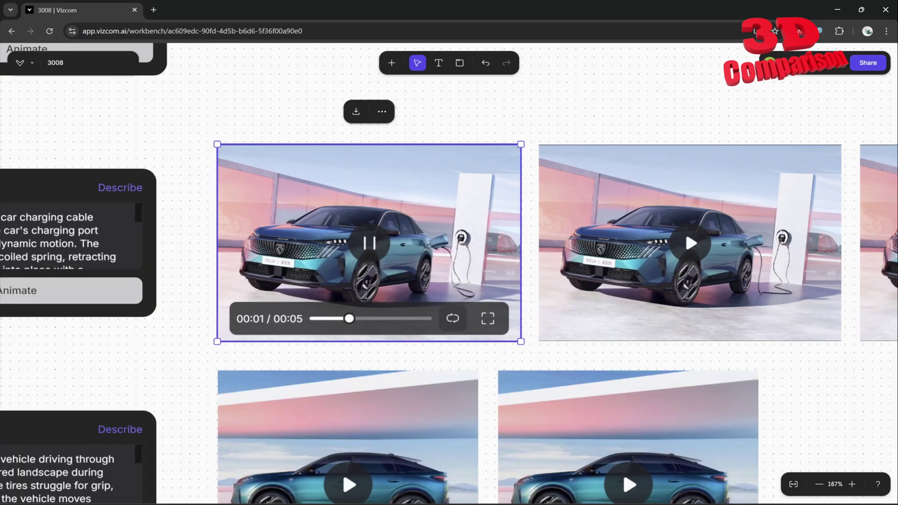
pyautogui.click(487, 318)
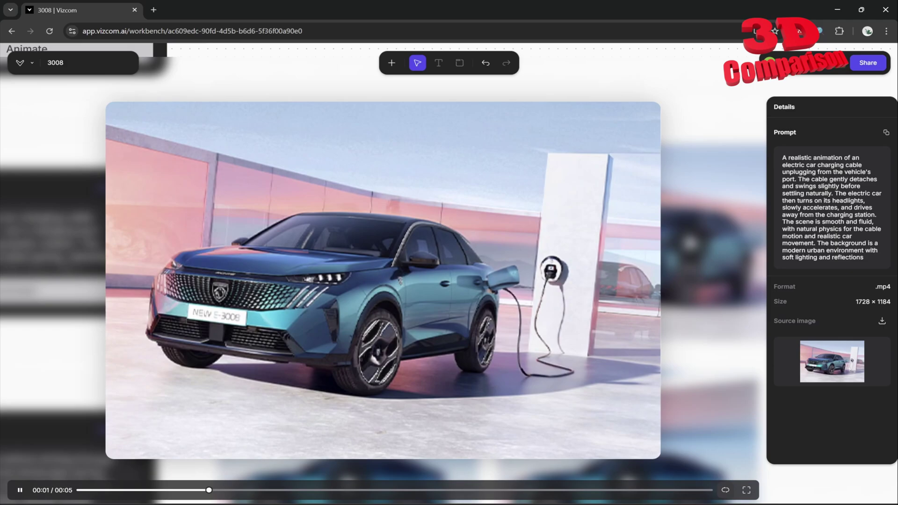
pyautogui.press('Escape')
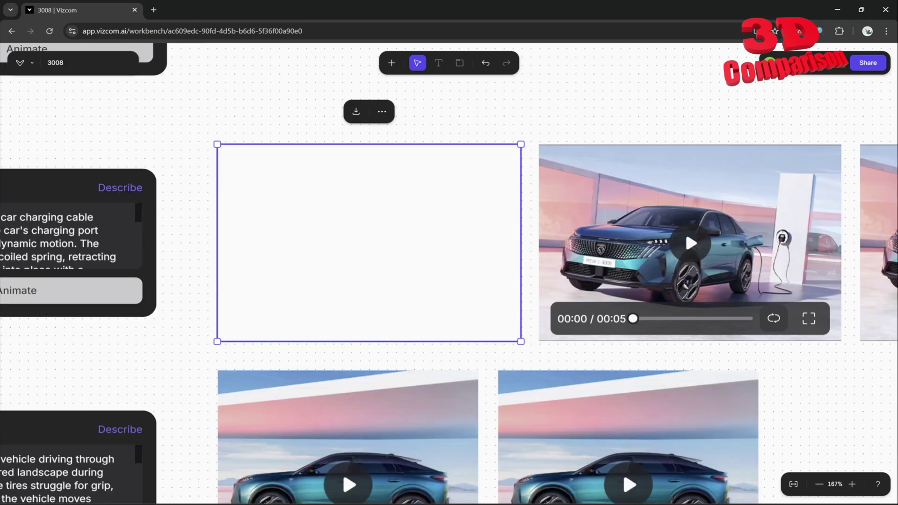
# Play the second charging-station video and watch it alongside the first one.
pyautogui.click(690, 243)
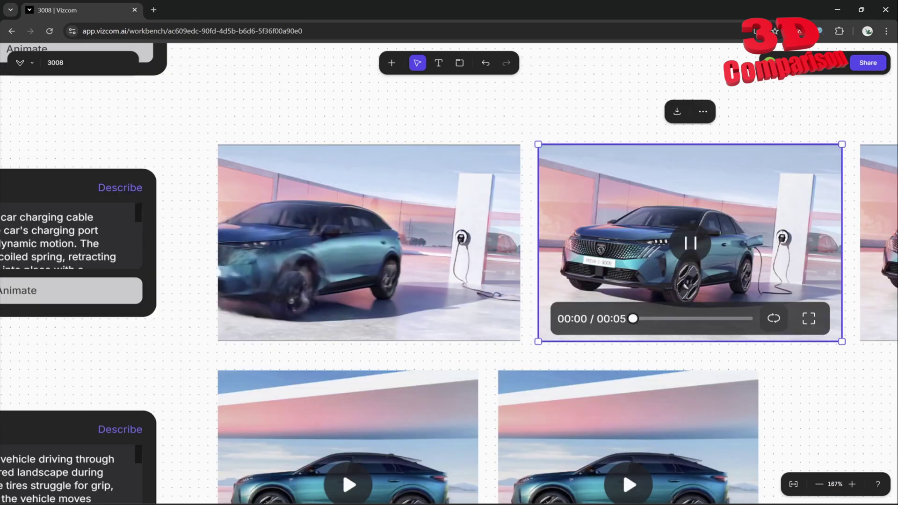
pyautogui.moveTo(690, 243); pyautogui.dragTo(494, 243)
pyautogui.press('Escape')
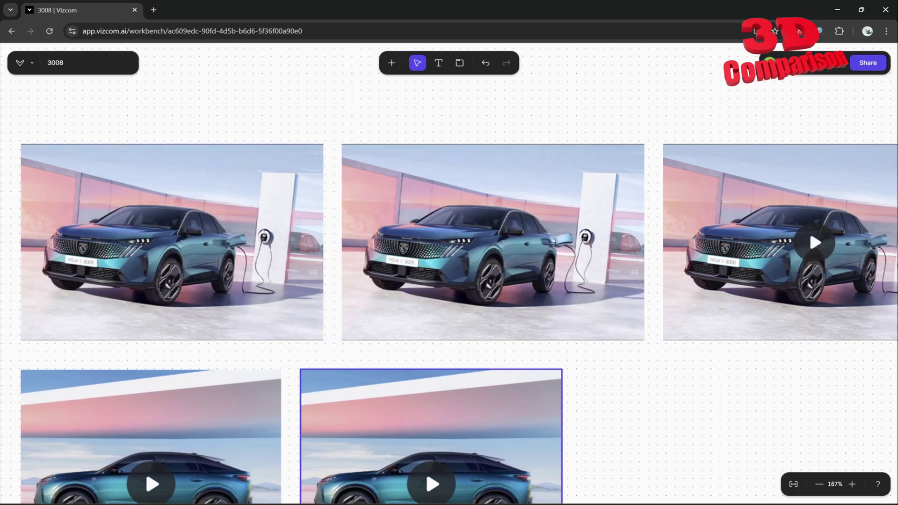
pyautogui.moveTo(608, 397); pyautogui.dragTo(865, 379)
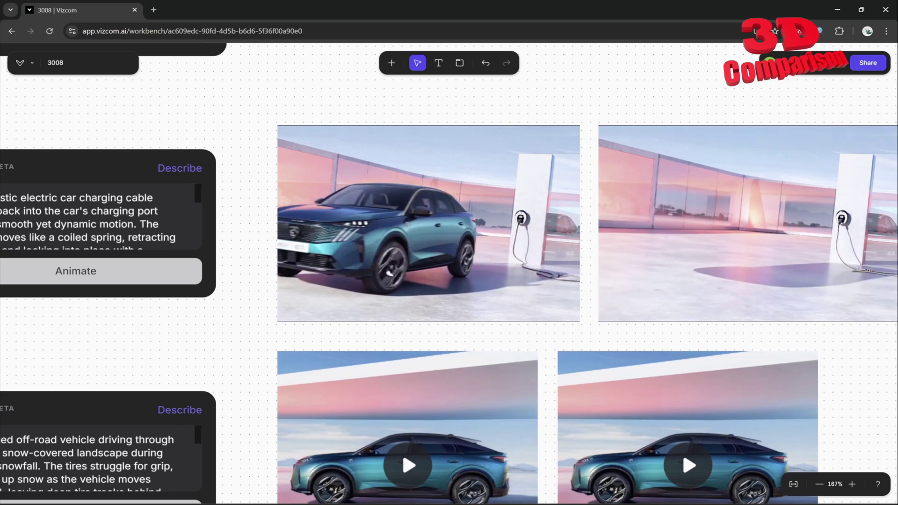
# Play the third charging-station video and watch it up close.
pyautogui.hscroll(10, 402, 452)
pyautogui.scroll(2, 402, 453)
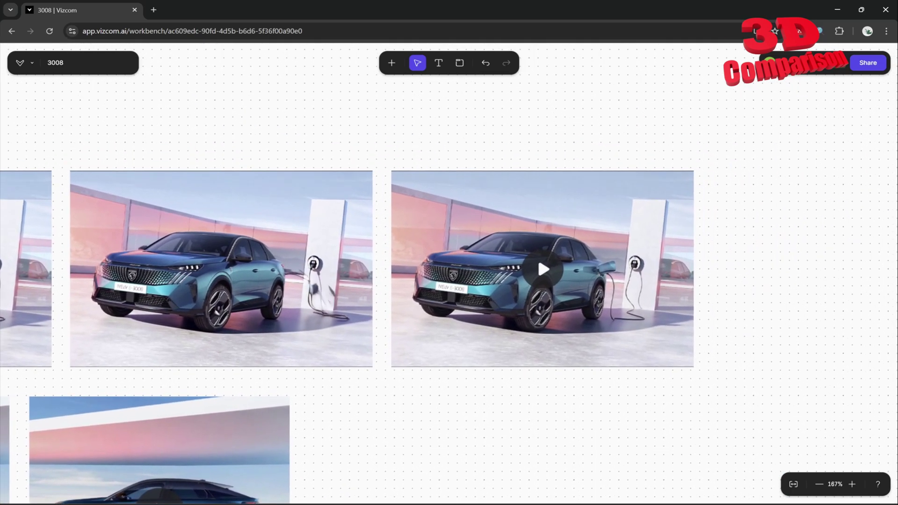
pyautogui.click(537, 257)
pyautogui.hscroll(3, 543, 268)
pyautogui.scroll(4, 668, 290)
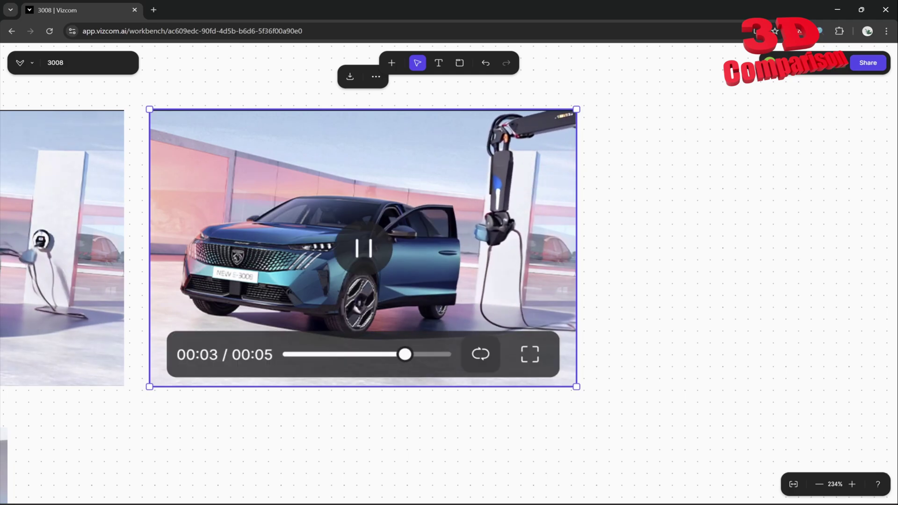
# Open the first side-view car video in its enlarged view to check its prompt details, and return to the workbench.
pyautogui.scroll(-4, 660, 262)
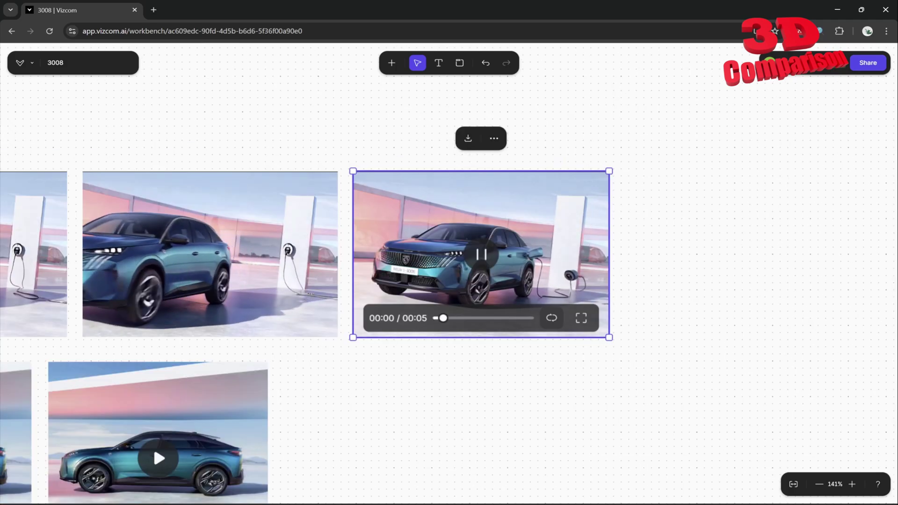
pyautogui.moveTo(210, 253); pyautogui.dragTo(544, 247)
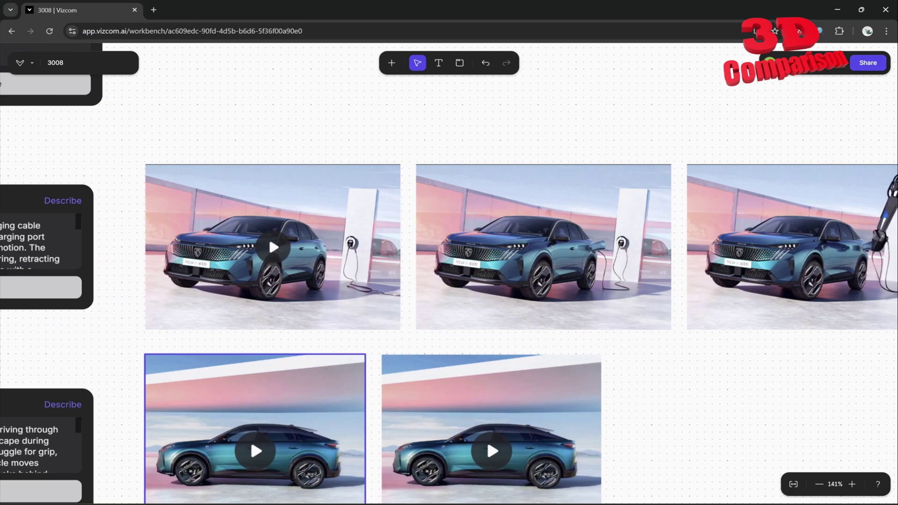
pyautogui.moveTo(250, 439); pyautogui.dragTo(807, 303)
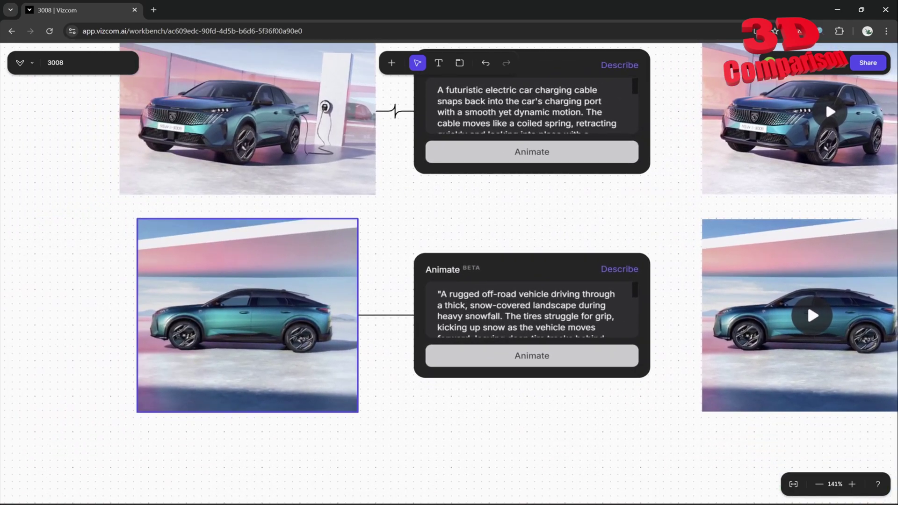
pyautogui.click(807, 303)
pyautogui.hscroll(8, 712, 291)
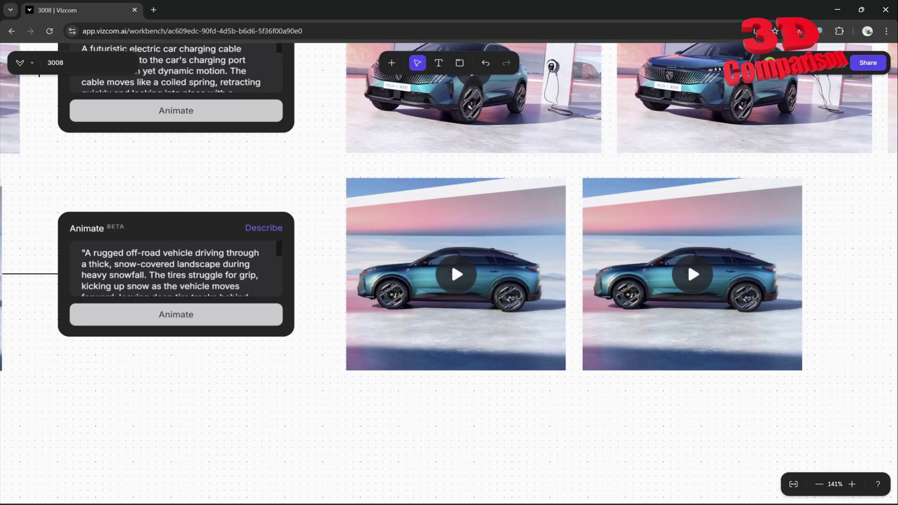
pyautogui.scroll(3, 638, 263)
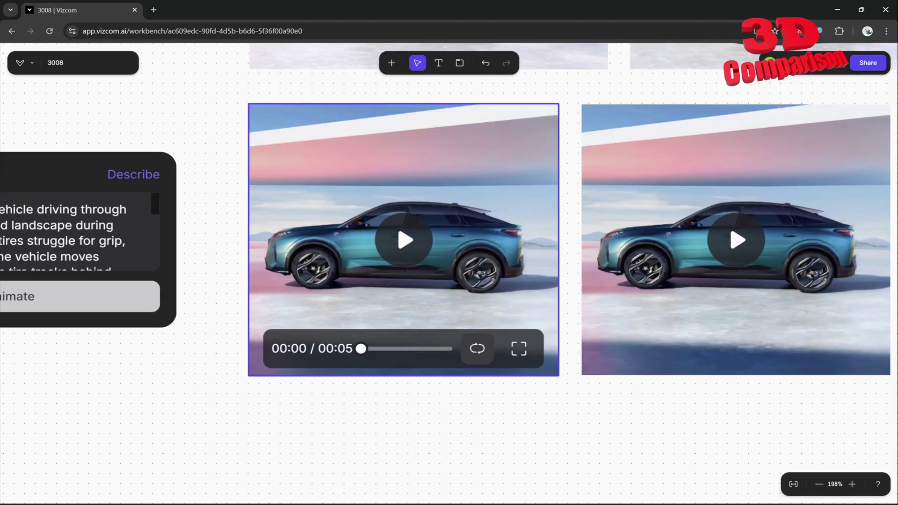
pyautogui.scroll(3, 403, 247)
pyautogui.click(566, 390)
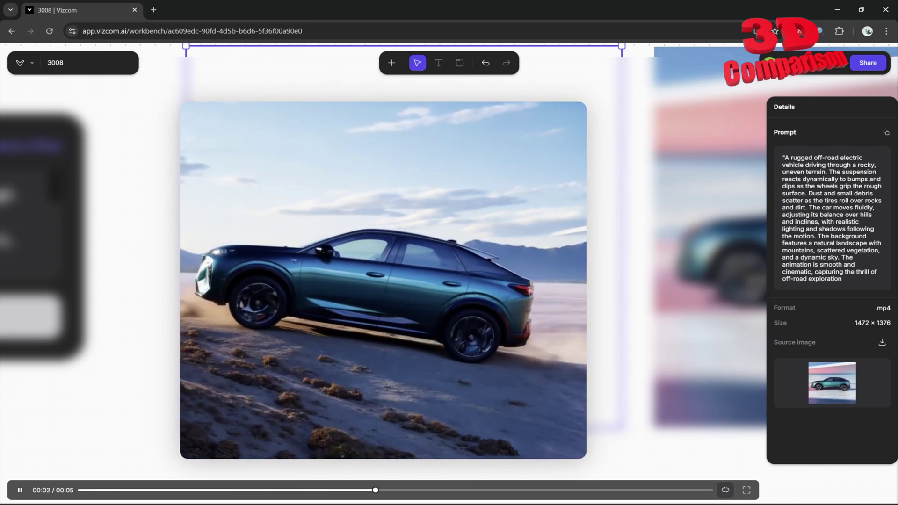
pyautogui.press('Escape')
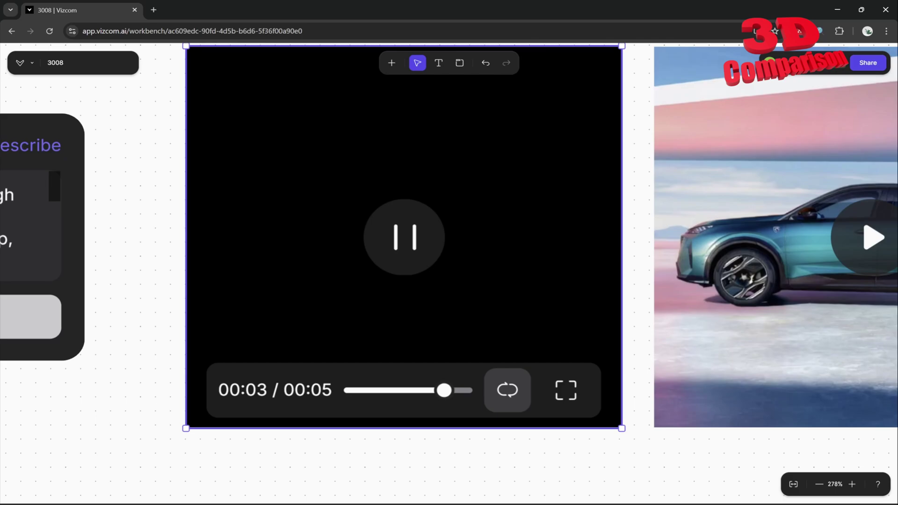
# Play the second side-view car video next to the first one.
pyautogui.scroll(-3, 524, 294)
pyautogui.moveTo(523, 293); pyautogui.dragTo(281, 304)
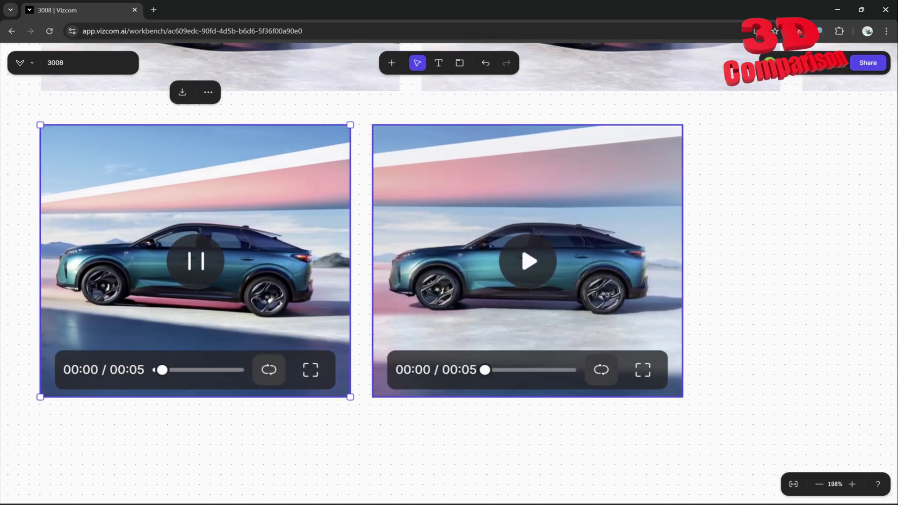
pyautogui.click(527, 261)
pyautogui.moveTo(527, 260); pyautogui.dragTo(550, 271)
pyautogui.hscroll(-2, 449, 253)
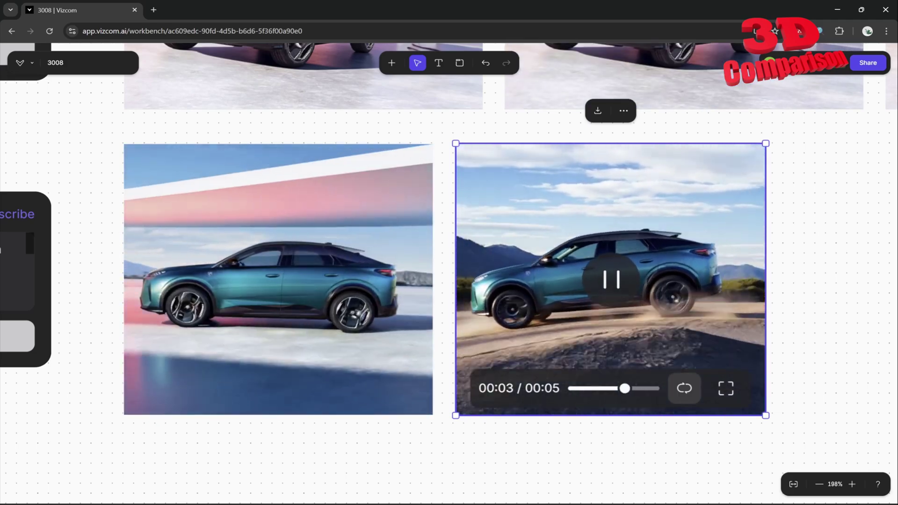
# Examine the second side-view video up close, checking the wheels, suspension and terrain while it plays.
pyautogui.scroll(-3, 642, 276)
pyautogui.moveTo(642, 276); pyautogui.dragTo(564, 304)
pyautogui.moveTo(357, 128); pyautogui.dragTo(304, 124)
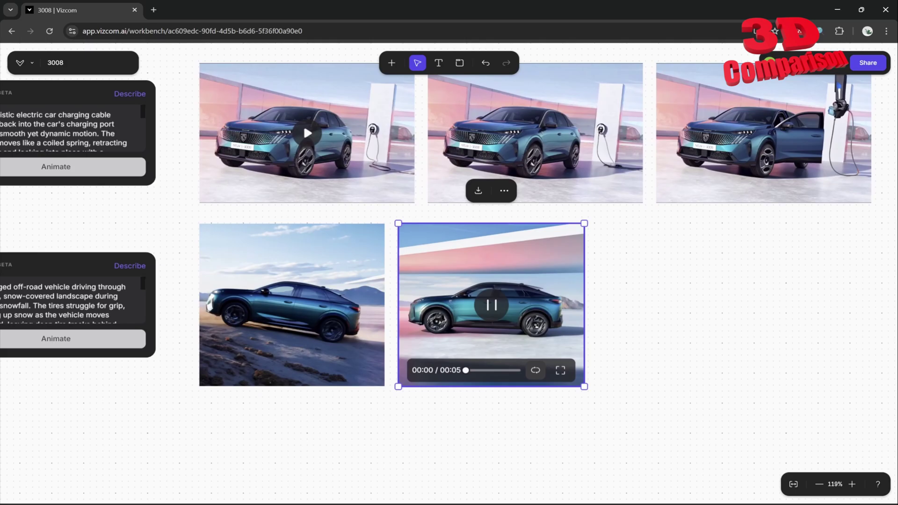
pyautogui.scroll(7, 565, 276)
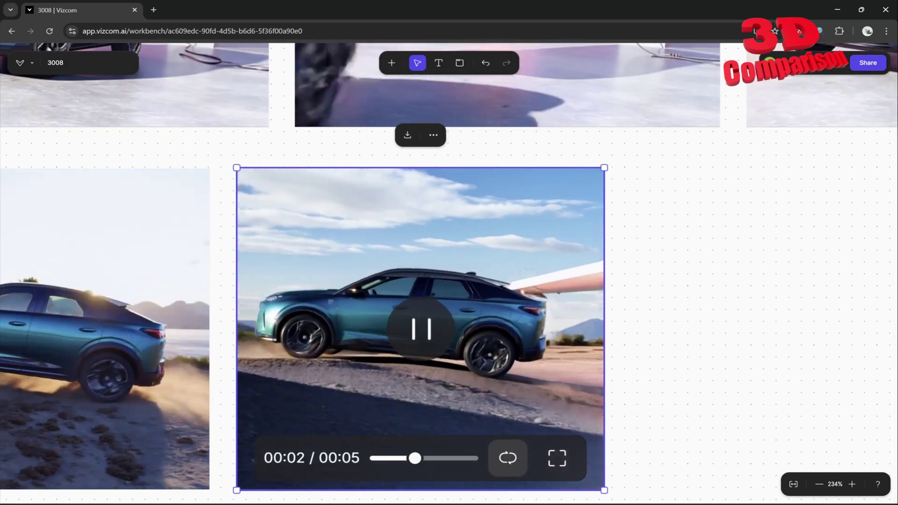
pyautogui.moveTo(566, 276); pyautogui.dragTo(723, 228)
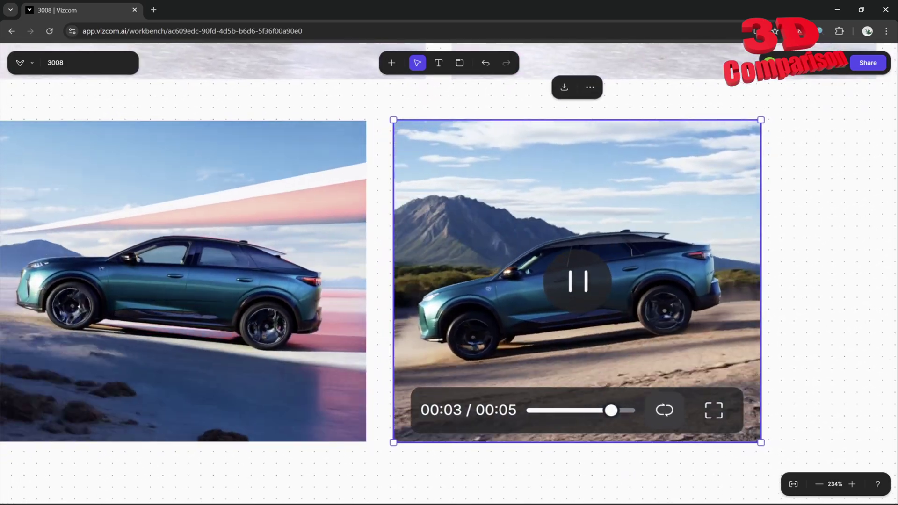
pyautogui.scroll(5, 485, 355)
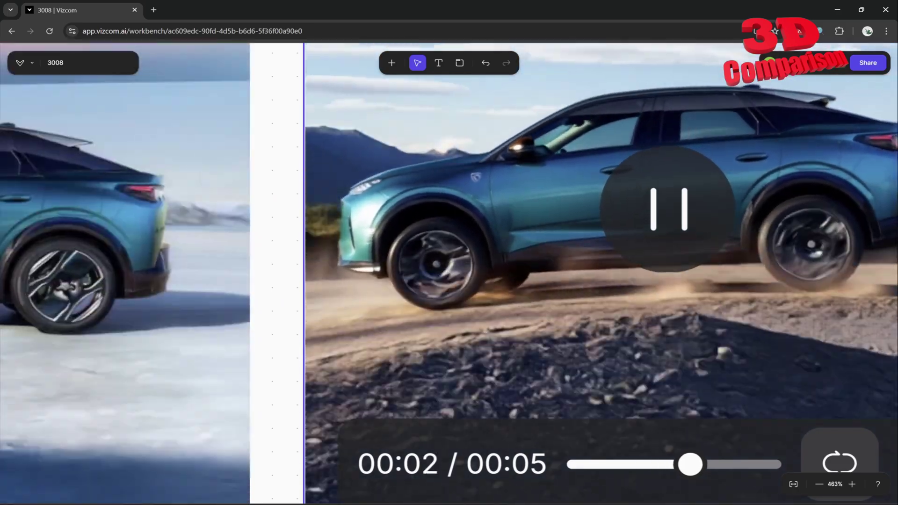
pyautogui.scroll(-5, 478, 272)
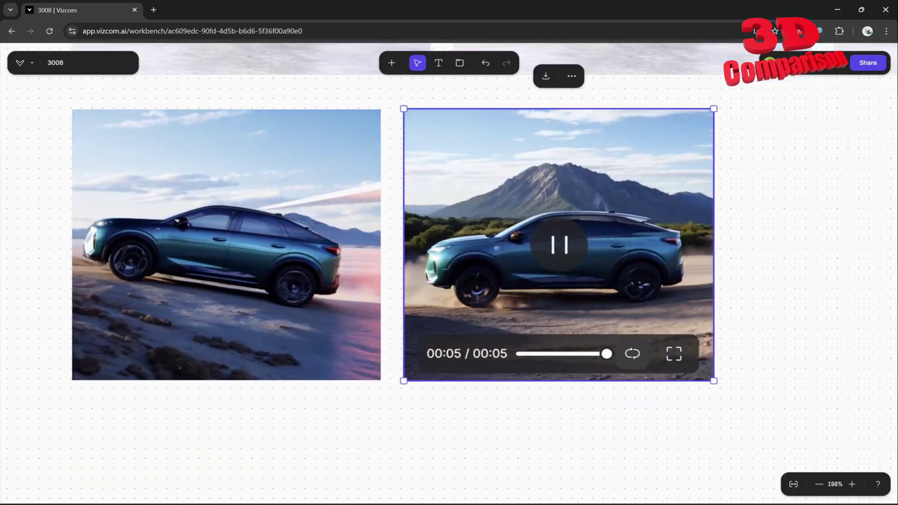
# Inspect the side-view source image up close for comparison with its generated videos.
pyautogui.scroll(-3, 448, 270)
pyautogui.moveTo(316, 252); pyautogui.dragTo(749, 237)
pyautogui.scroll(10, 202, 251)
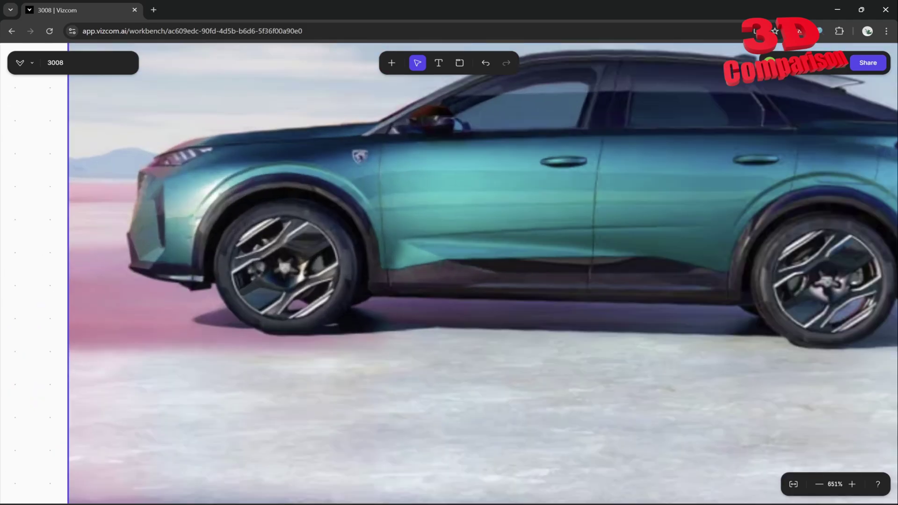
pyautogui.scroll(-8, 332, 264)
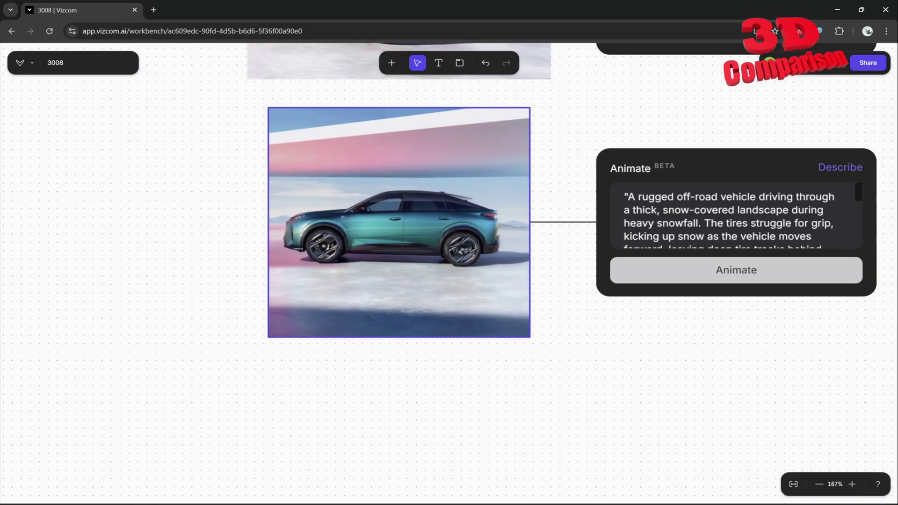
# Open the second side-view video in its enlarged view to read its prompt, and return to the workbench.
pyautogui.moveTo(795, 245); pyautogui.dragTo(76, 246)
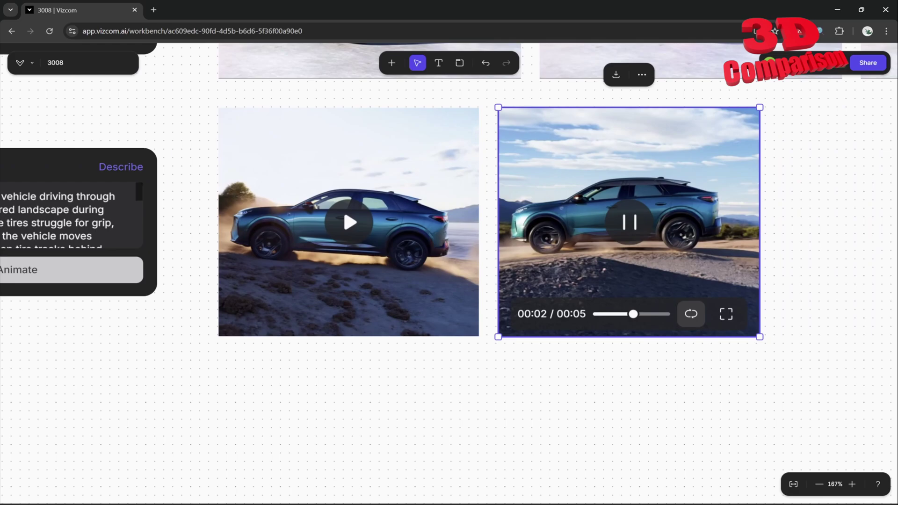
pyautogui.click(726, 314)
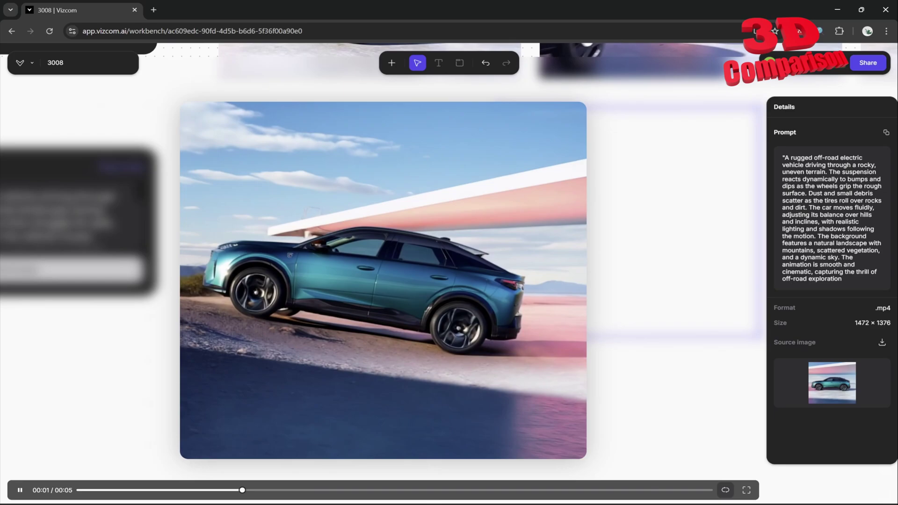
pyautogui.press('Escape')
# Open the first side-view video enlarged again to review its prompt and motion, and return to the workbench.
pyautogui.moveTo(343, 210); pyautogui.dragTo(431, 205)
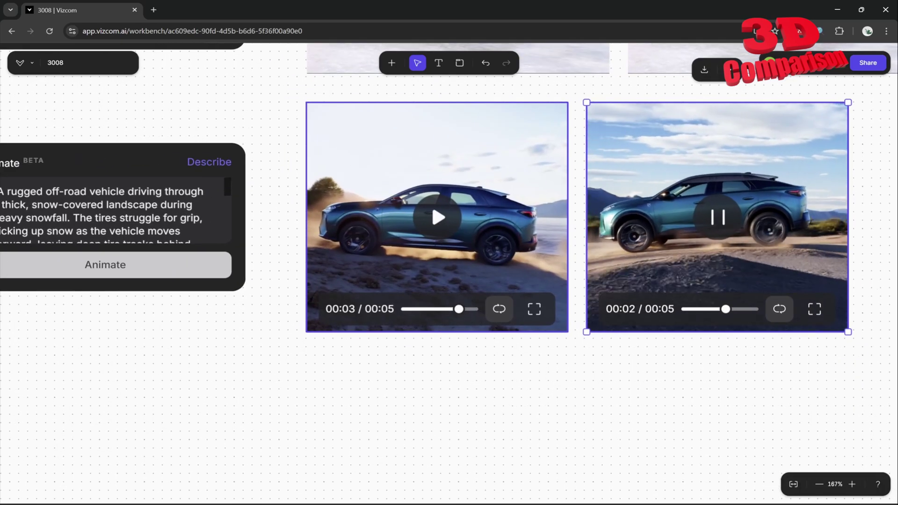
pyautogui.doubleClick(431, 205)
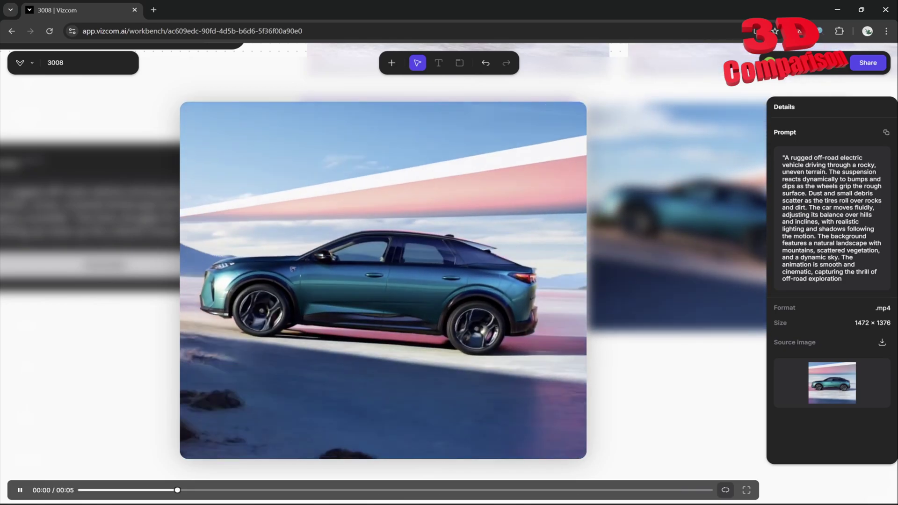
pyautogui.press('Escape')
pyautogui.scroll(-5, 426, 241)
pyautogui.moveTo(426, 240); pyautogui.dragTo(466, 331)
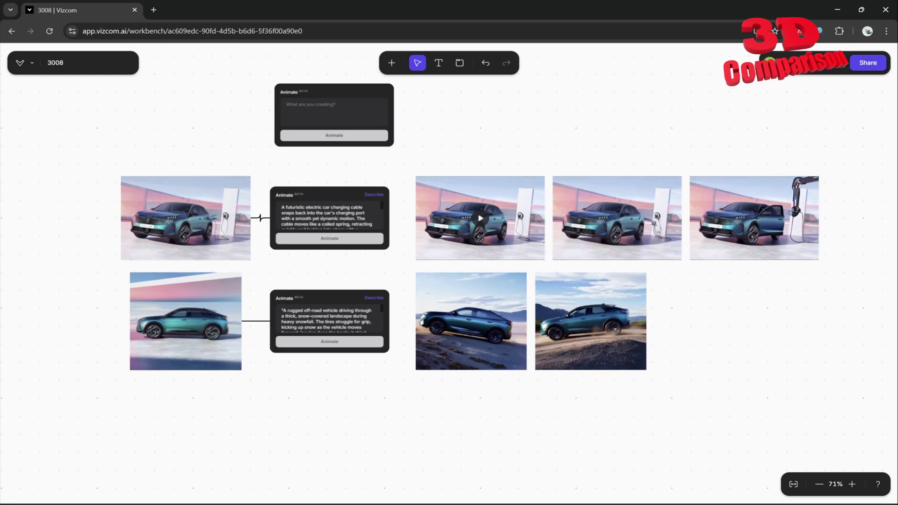
pyautogui.scroll(3, 671, 68)
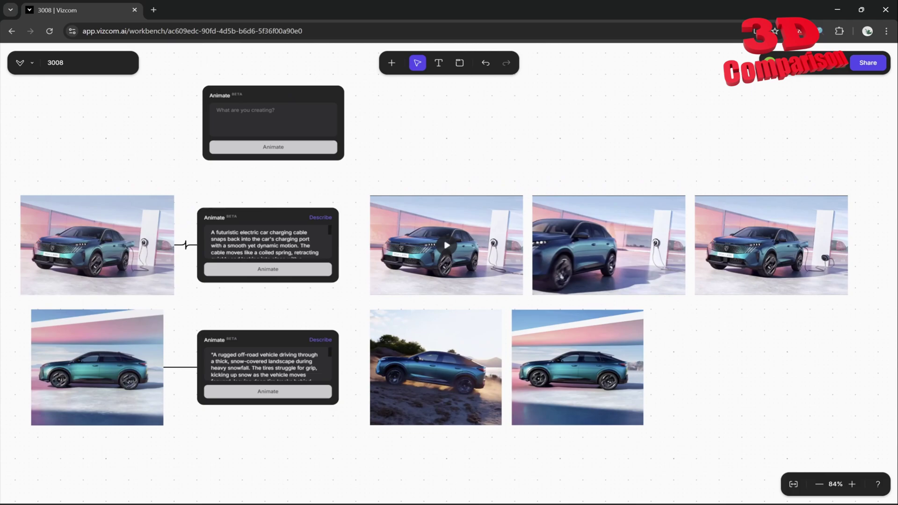
pyautogui.moveTo(460, 183); pyautogui.dragTo(499, 167)
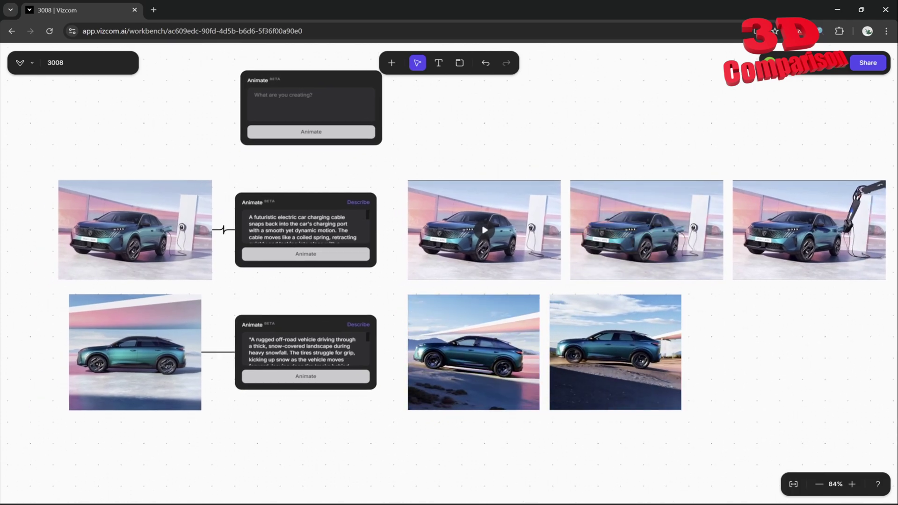